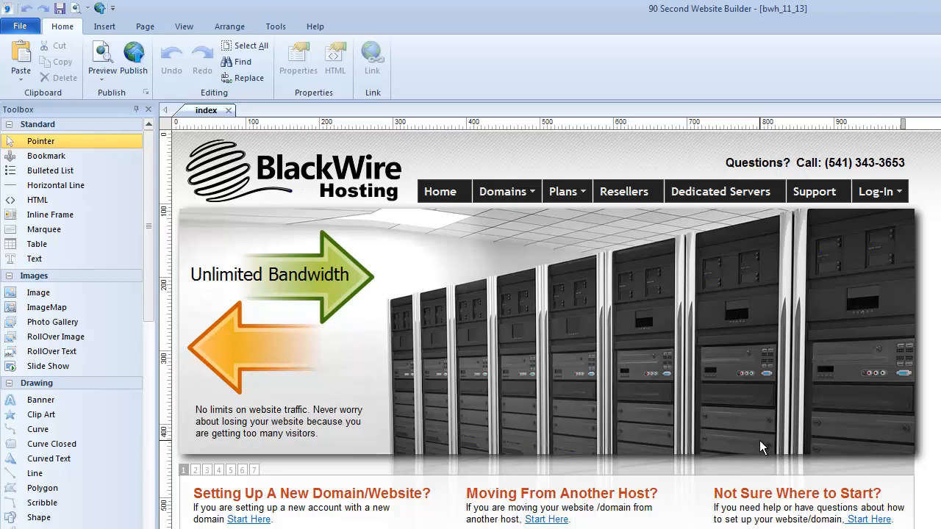
# Preview the index page in the browser, move and resize the preview window, and close it.
pyautogui.press('F5')
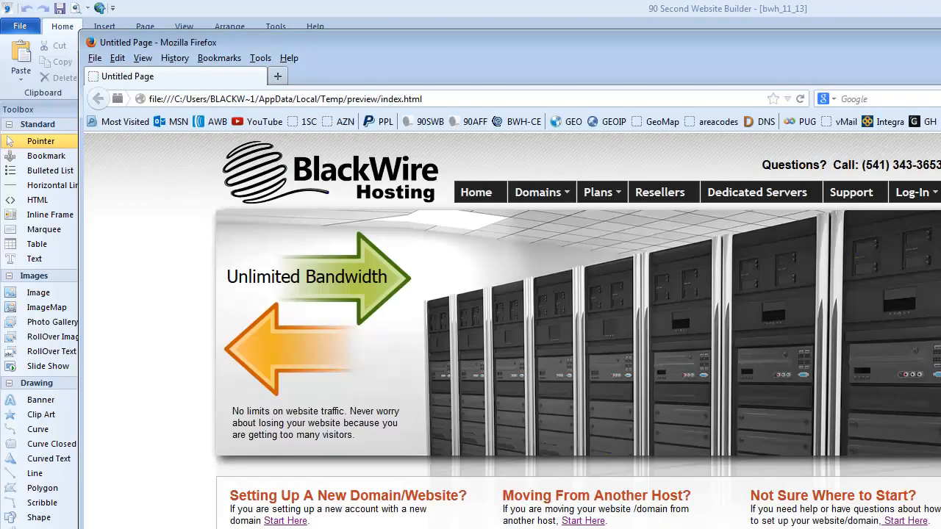
pyautogui.moveTo(408, 35); pyautogui.dragTo(350, 22)
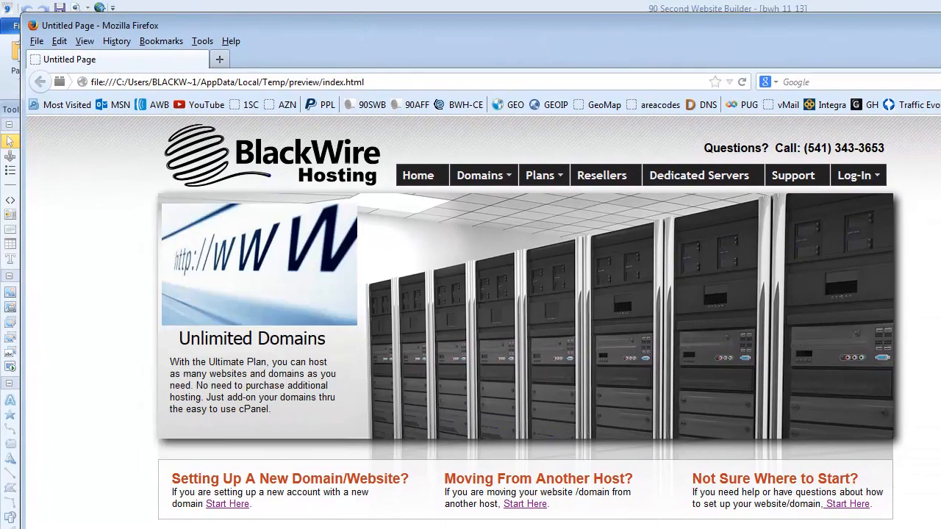
pyautogui.moveTo(939, 528); pyautogui.dragTo(848, 511)
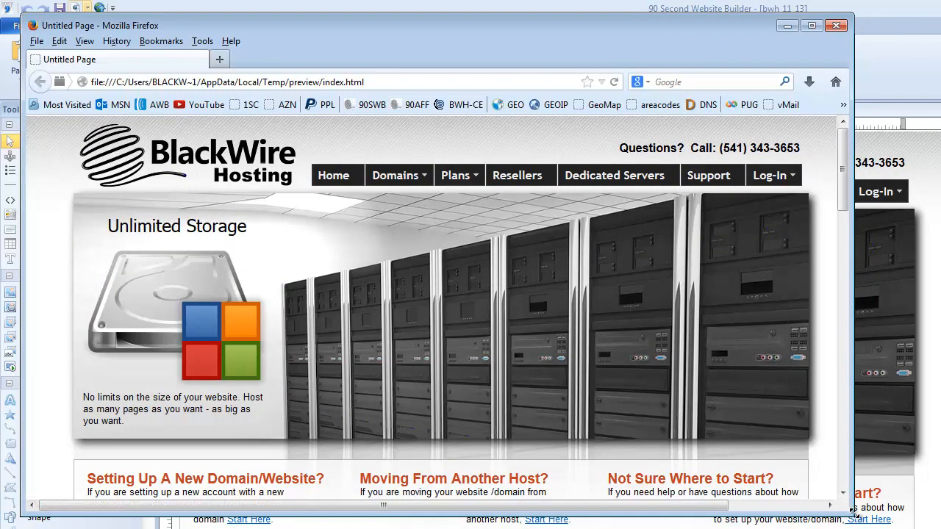
pyautogui.moveTo(853, 514); pyautogui.dragTo(940, 528)
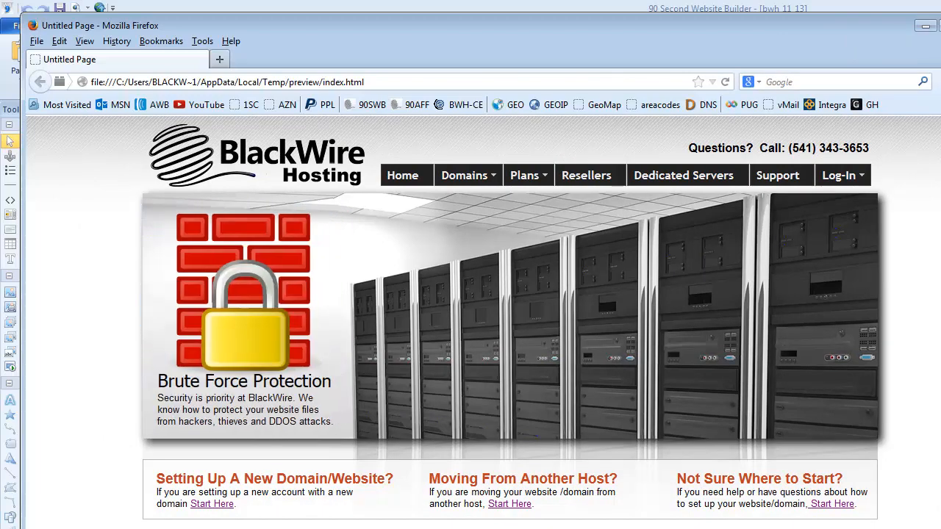
pyautogui.hotkey('alt', 'F4')
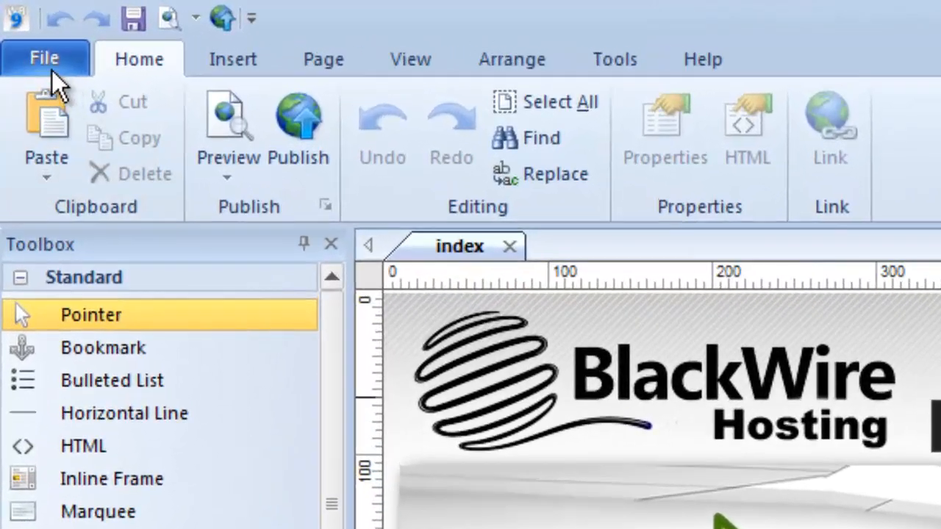
# Review the browser preview options, including the Edit Browser List dialog, and leave without making changes.
pyautogui.click(41, 50)
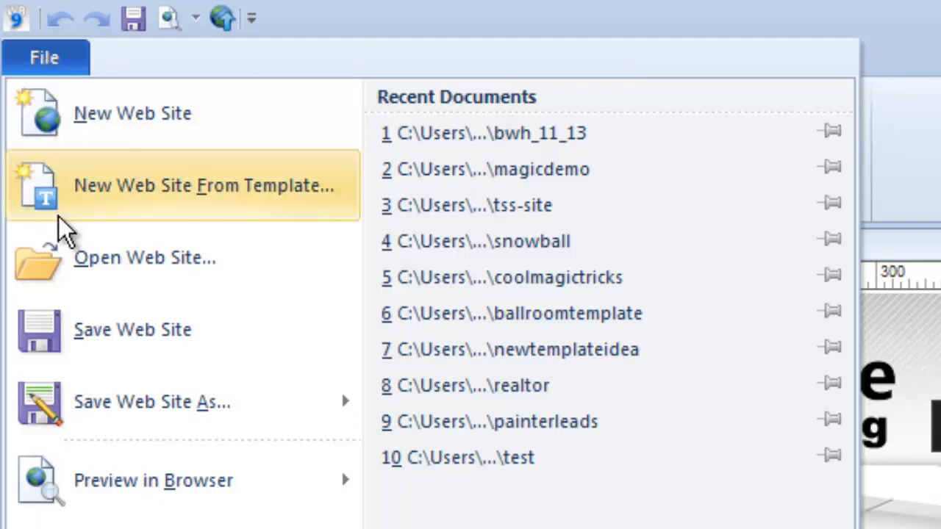
pyautogui.moveTo(71, 457)
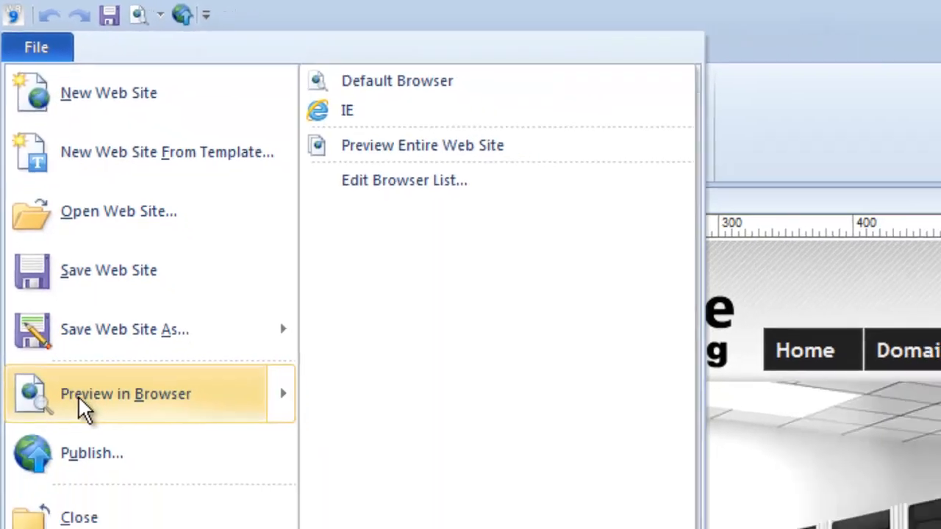
pyautogui.click(84, 476)
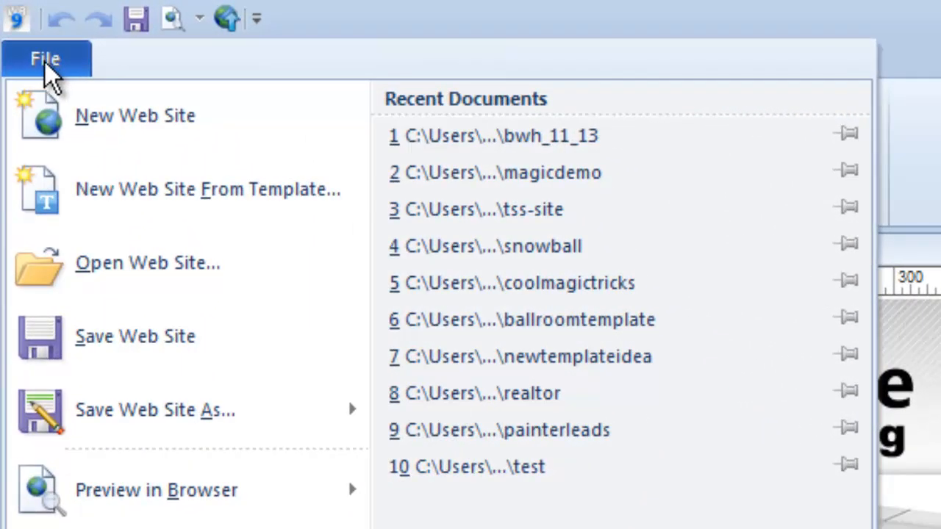
pyautogui.moveTo(45, 474)
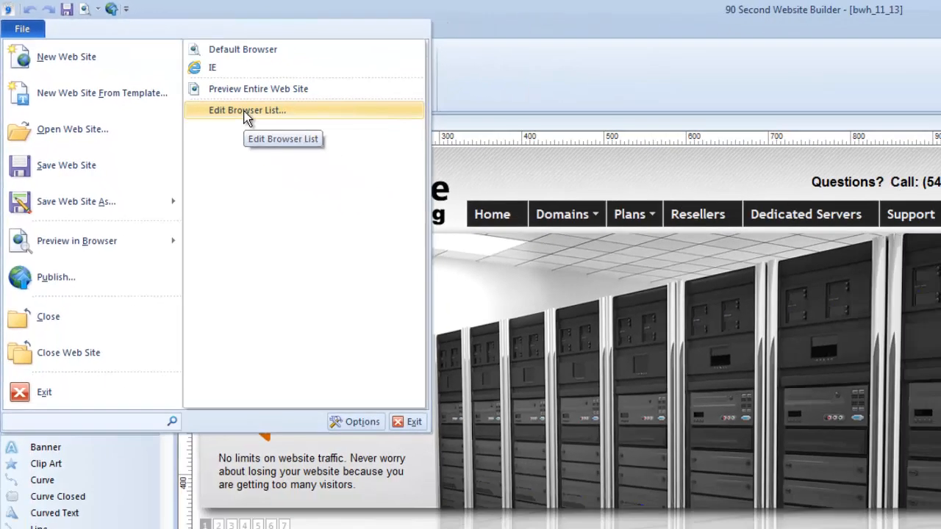
pyautogui.click(492, 221)
pyautogui.moveTo(768, 339); pyautogui.dragTo(685, 296)
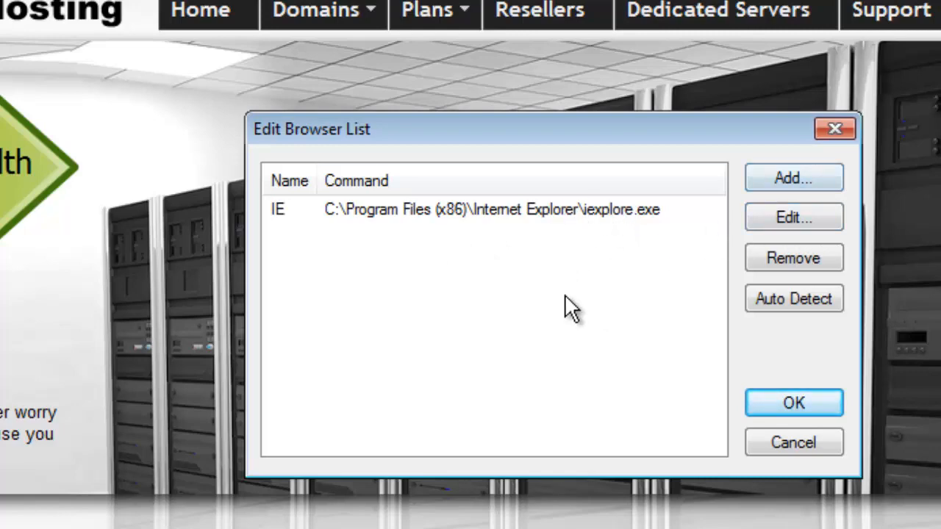
pyautogui.click(789, 441)
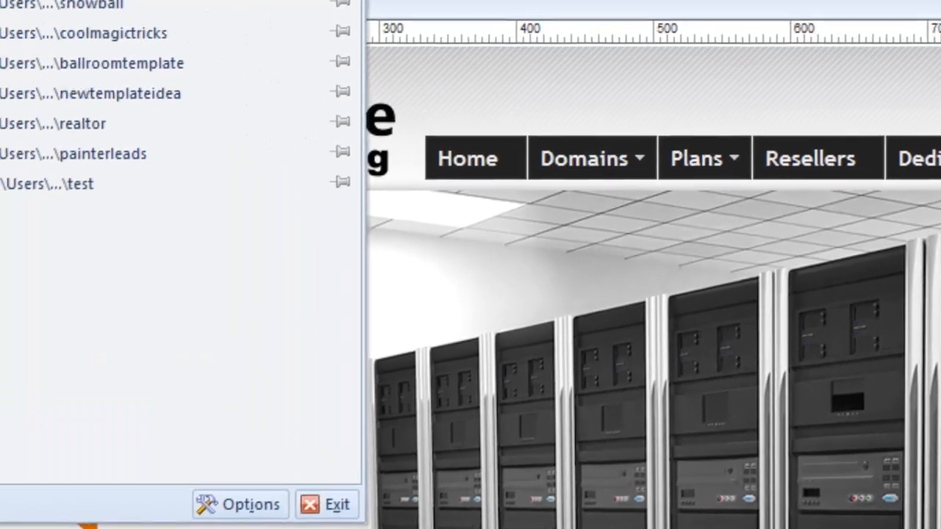
pyautogui.moveTo(10, 261)
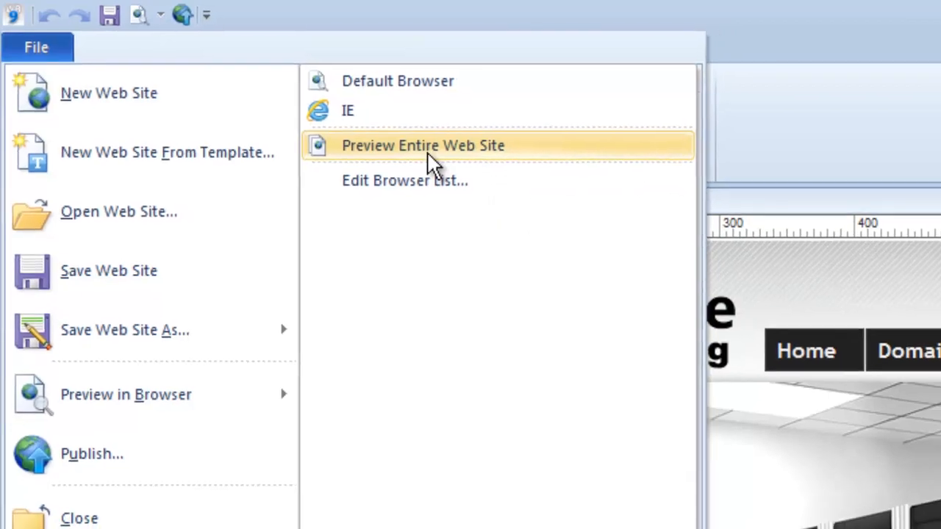
pyautogui.click(739, 92)
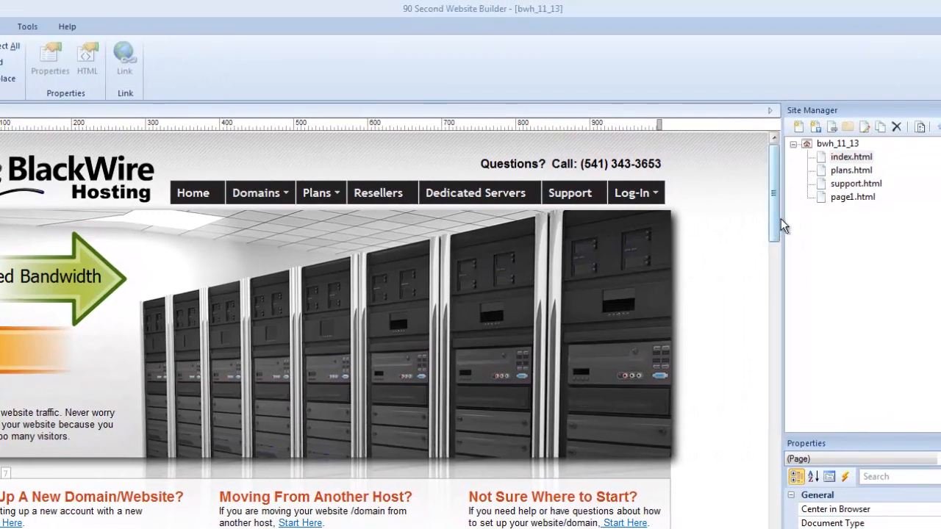
# Widen the Site Manager and go through the site's index.html, plans.html, support.html and page1.html entries.
pyautogui.moveTo(781, 219); pyautogui.dragTo(737, 222)
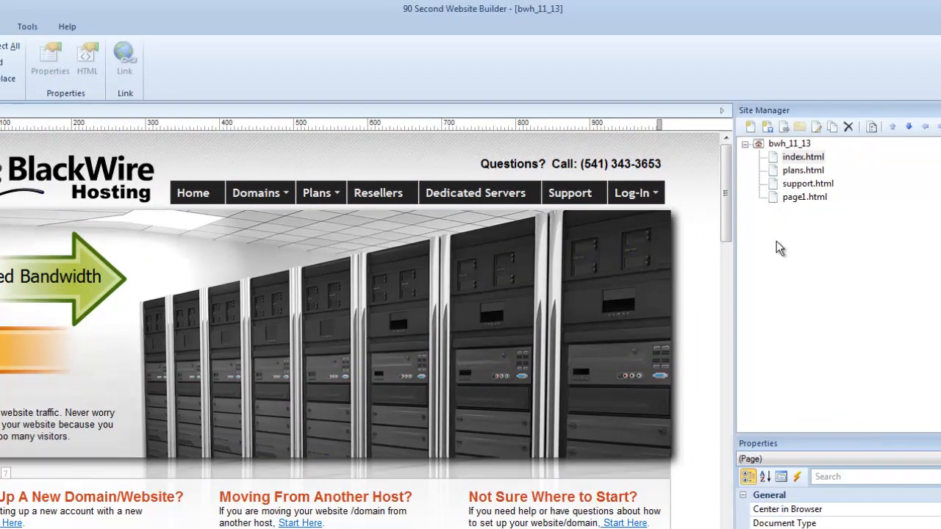
pyautogui.click(800, 158)
pyautogui.click(797, 171)
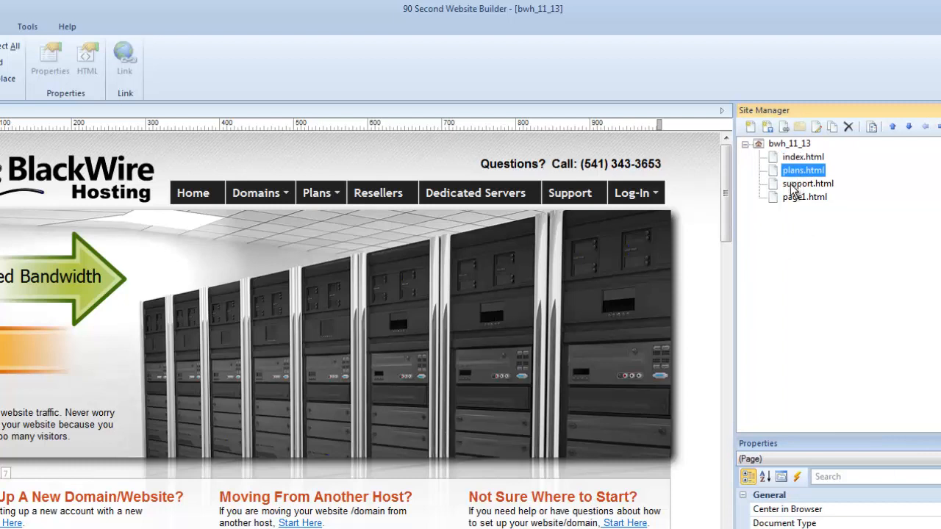
pyautogui.click(794, 184)
pyautogui.click(790, 198)
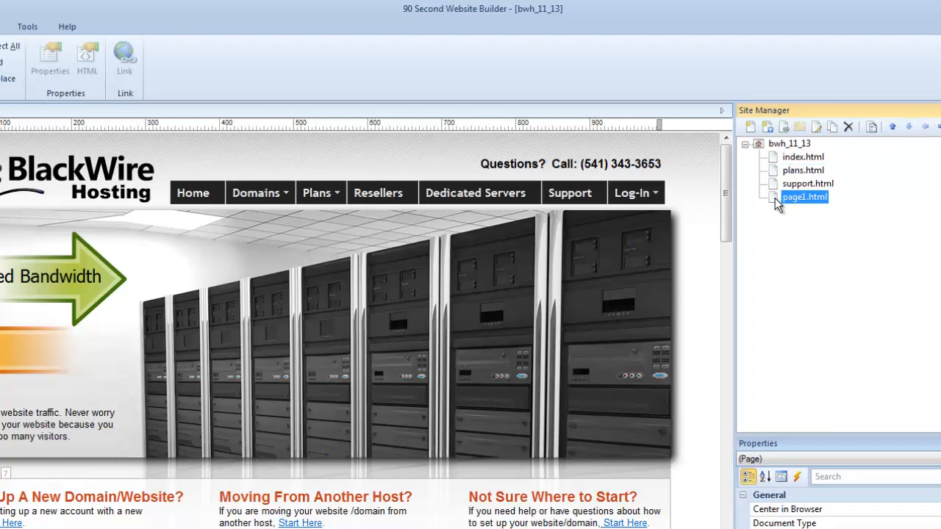
pyautogui.click(774, 158)
pyautogui.click(774, 171)
pyautogui.click(773, 184)
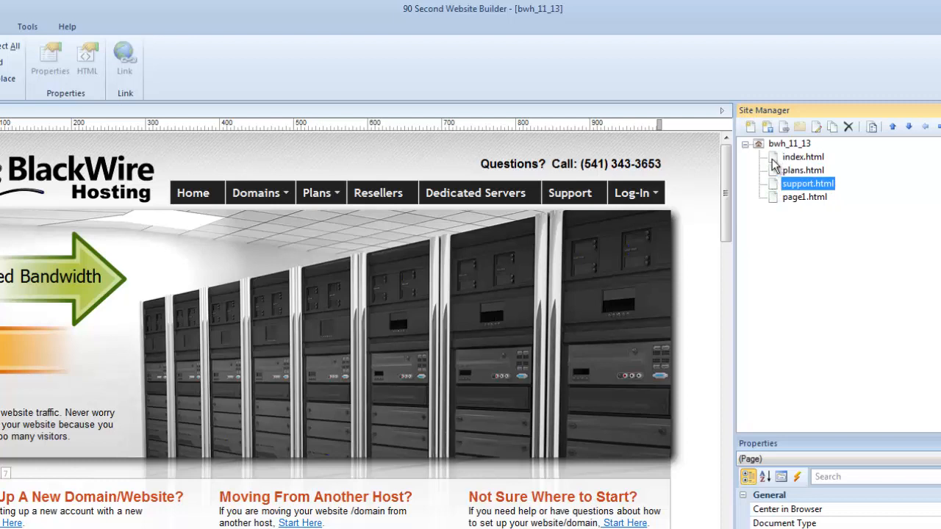
# Open plans.html in the editor and return to the index page.
pyautogui.doubleClick(773, 171)
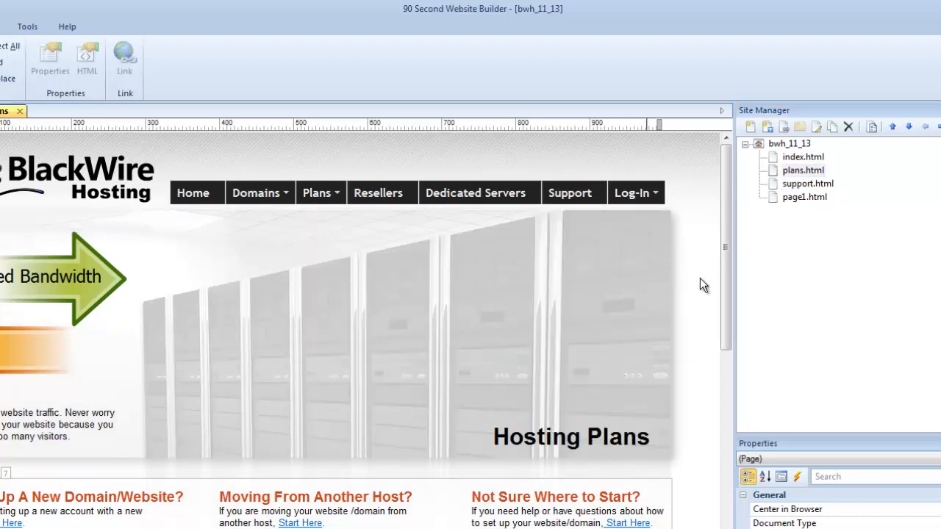
pyautogui.click(773, 157)
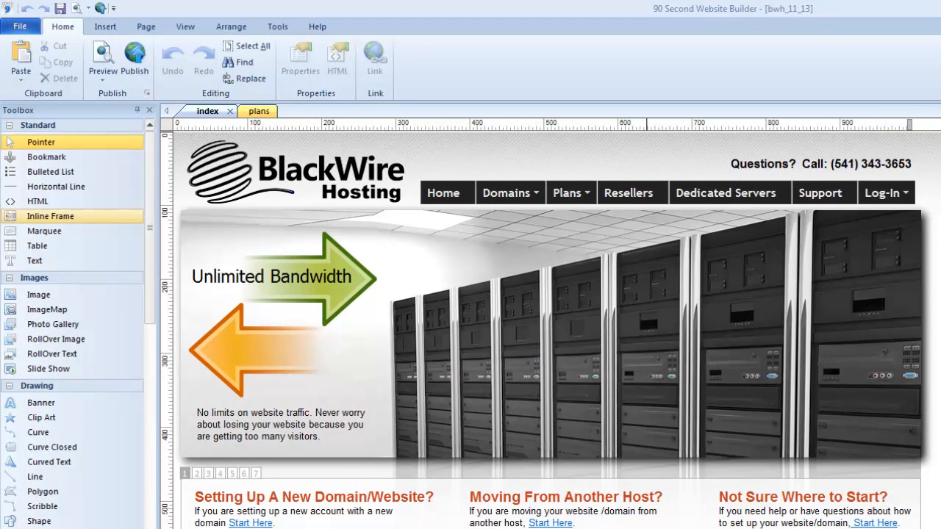
# Preview the index page in the browser, test its Compare All Plans link, and dismiss the preview window.
pyautogui.press('F5')
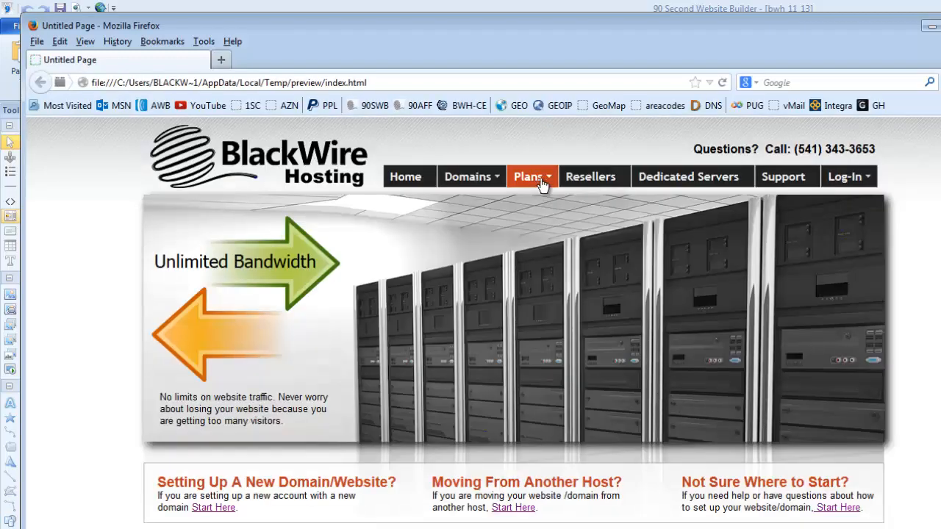
pyautogui.moveTo(542, 180)
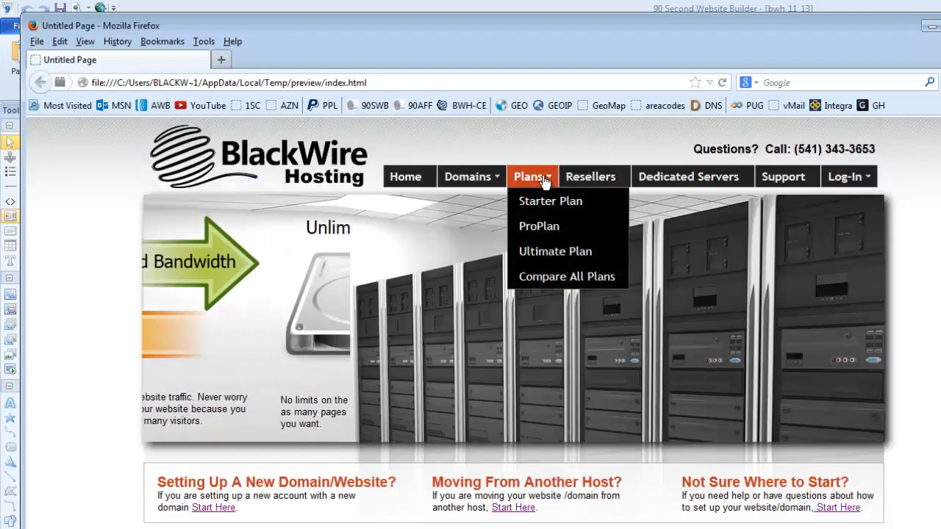
pyautogui.click(541, 280)
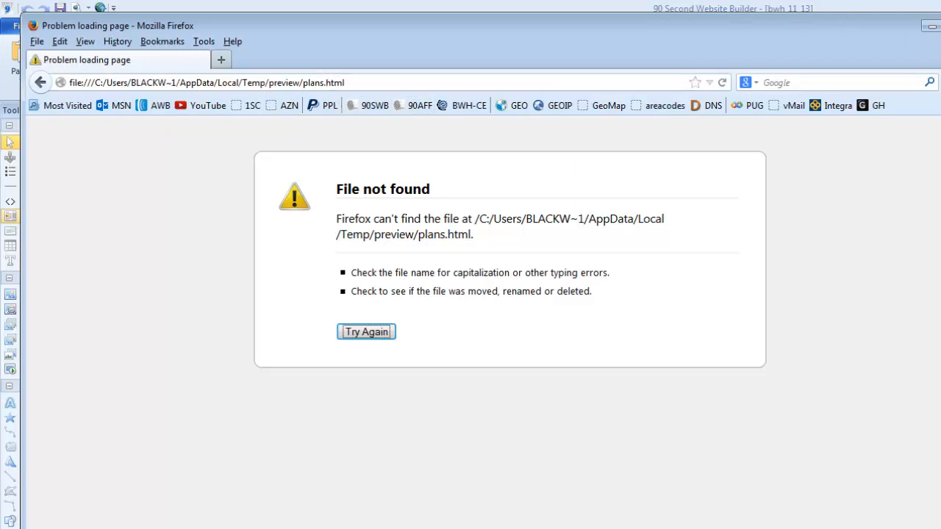
pyautogui.click(931, 25)
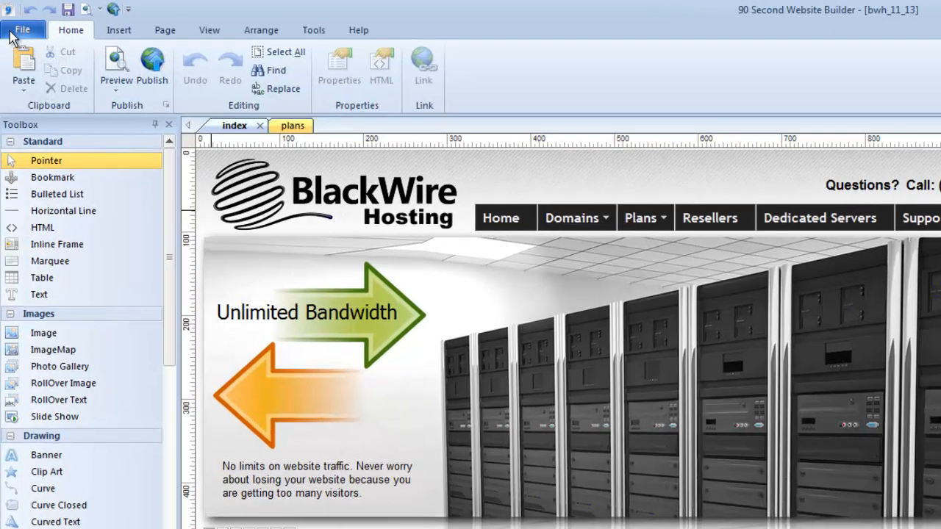
# Turn on the Preview Entire Web Site option for browser previews and check its setting.
pyautogui.click(12, 28)
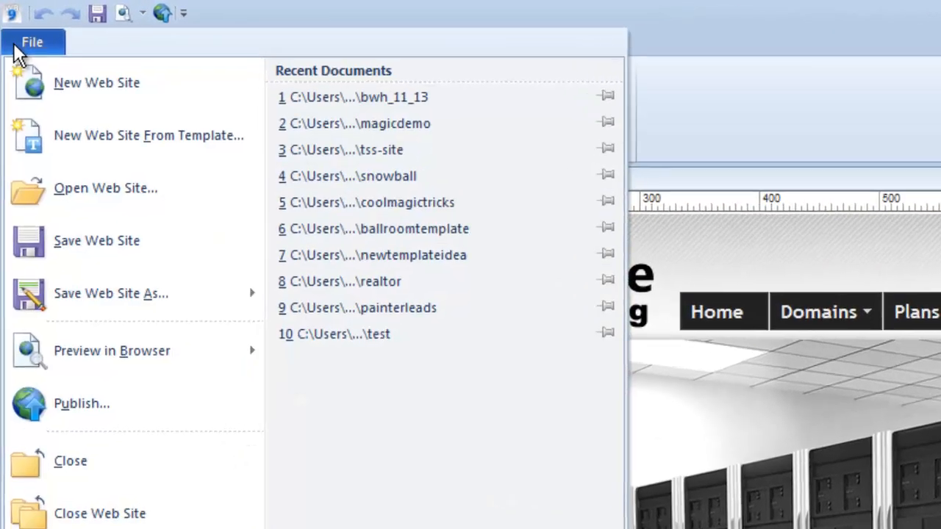
pyautogui.moveTo(103, 334)
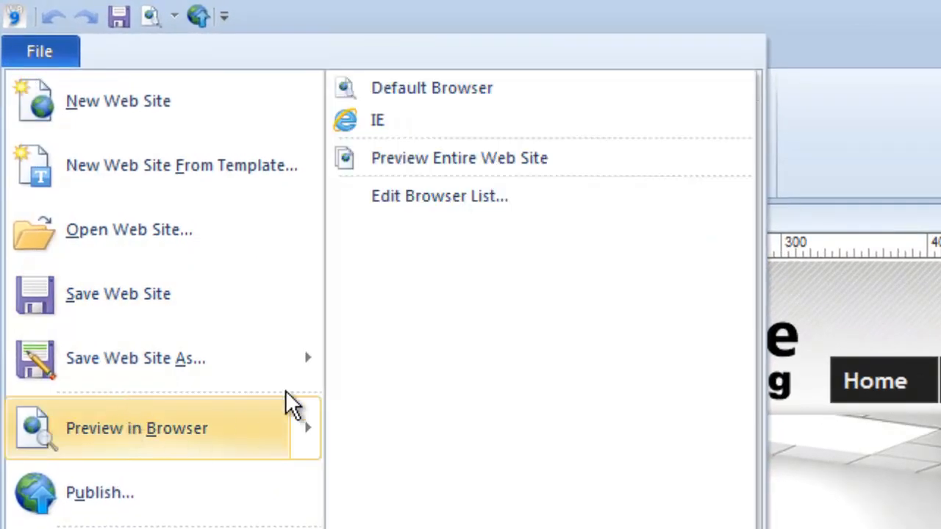
pyautogui.click(463, 160)
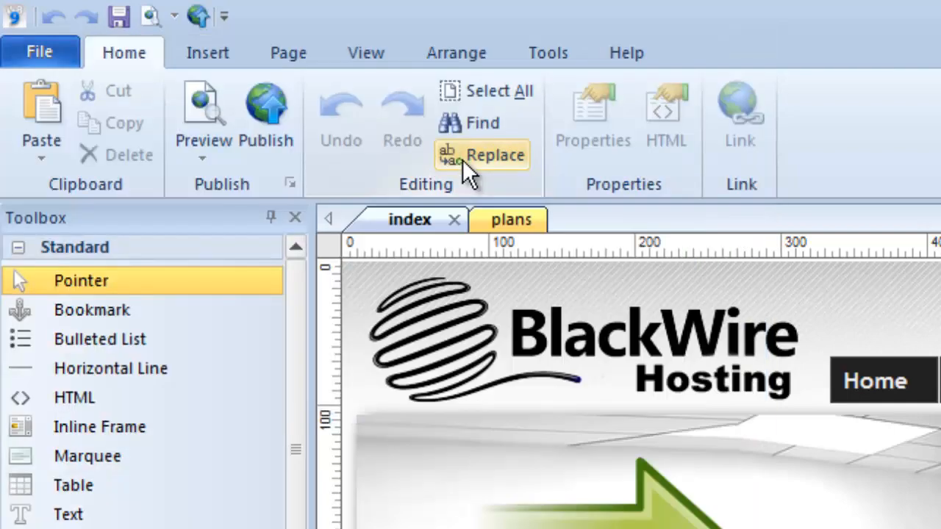
pyautogui.click(38, 56)
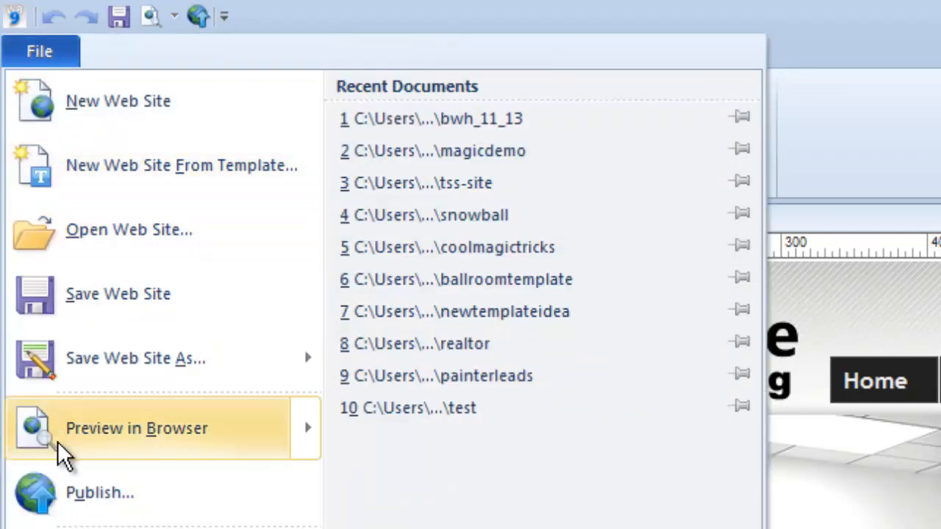
pyautogui.moveTo(63, 448)
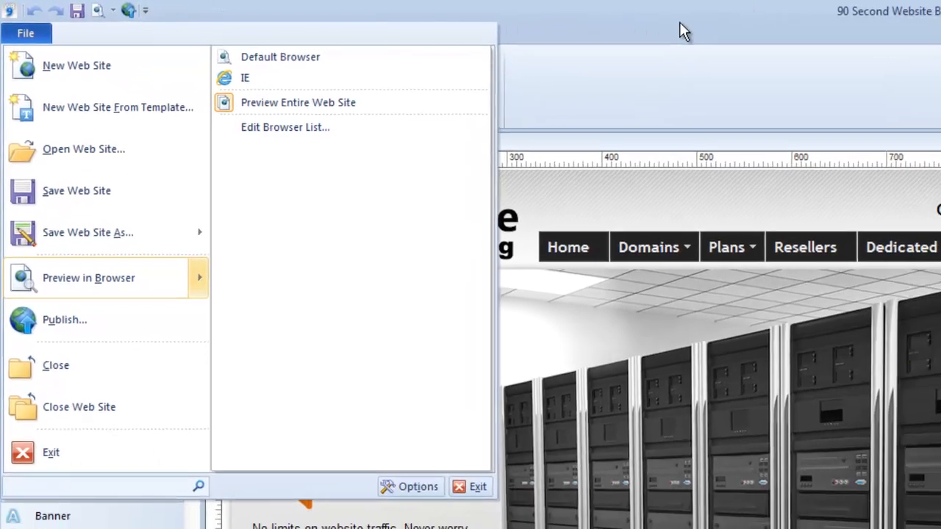
pyautogui.click(679, 23)
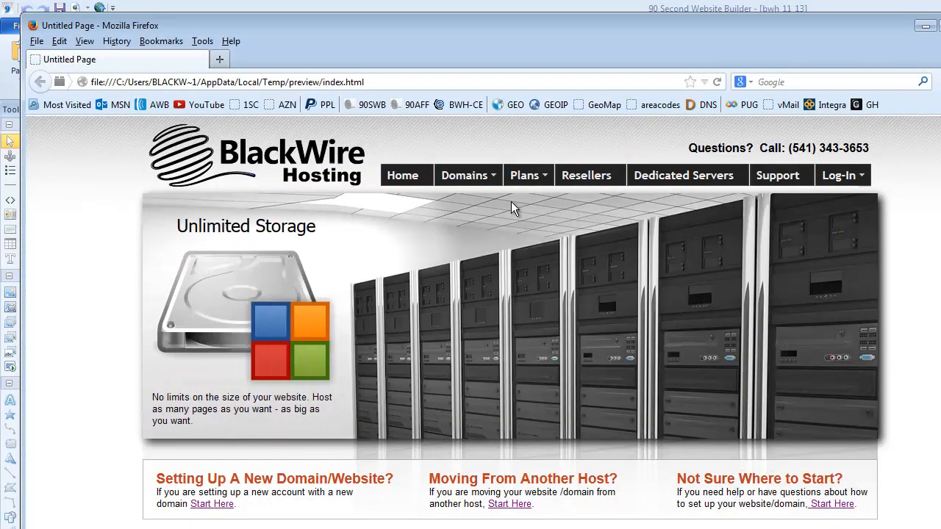
# Test the Compare All Plans and Support links in the browser preview, close it, and select index.html in the Site Manager.
pyautogui.moveTo(525, 176)
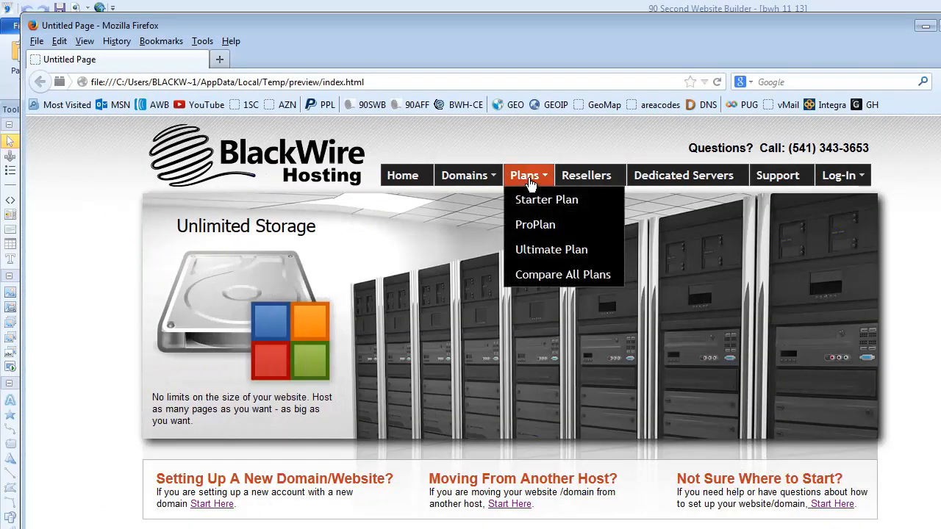
pyautogui.click(541, 279)
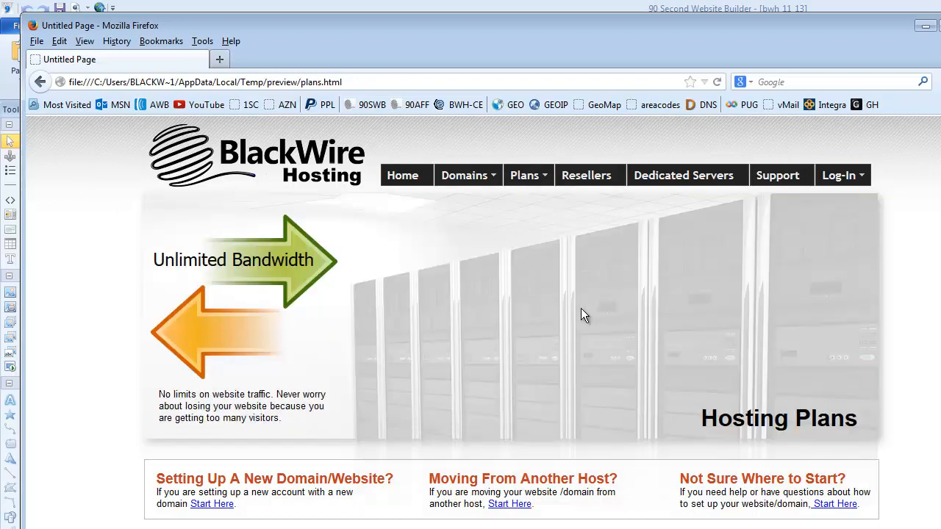
pyautogui.click(785, 181)
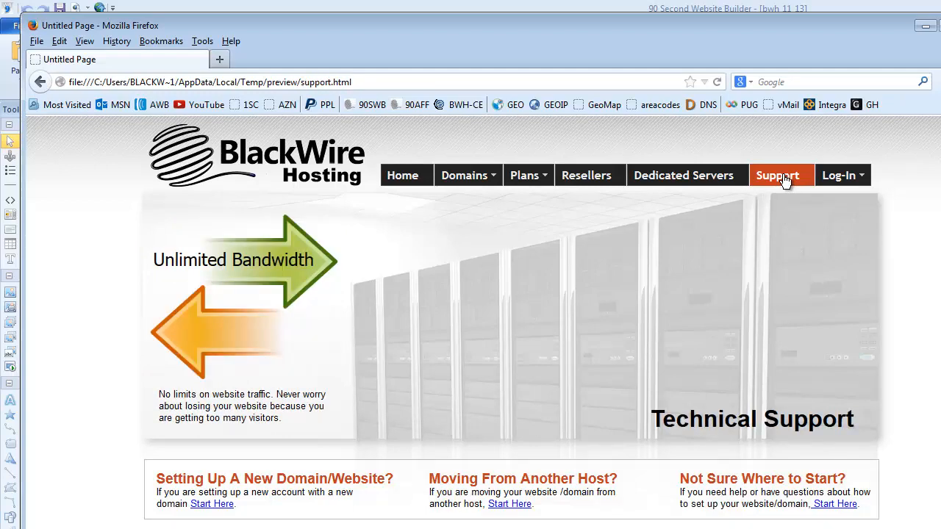
pyautogui.scroll(-5, 542, 511)
pyautogui.scroll(5, 538, 507)
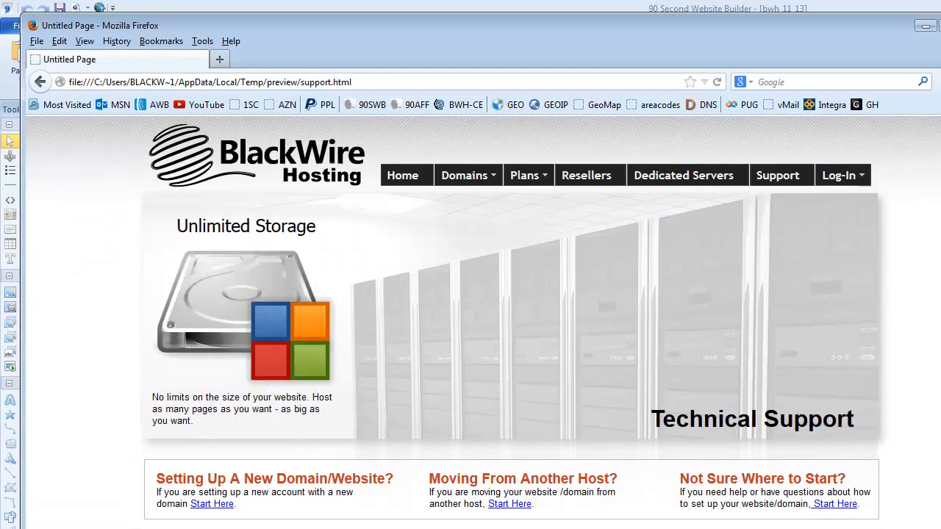
pyautogui.hotkey('alt', 'F4')
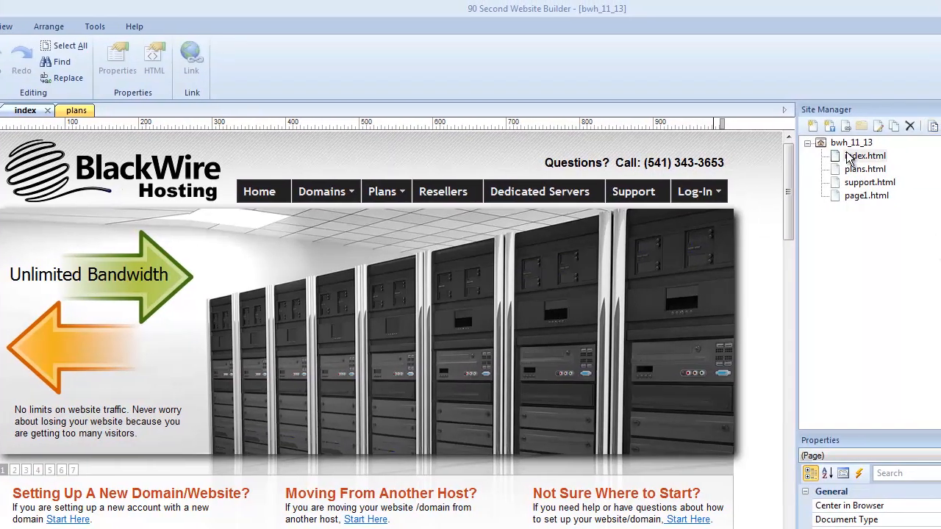
pyautogui.click(853, 156)
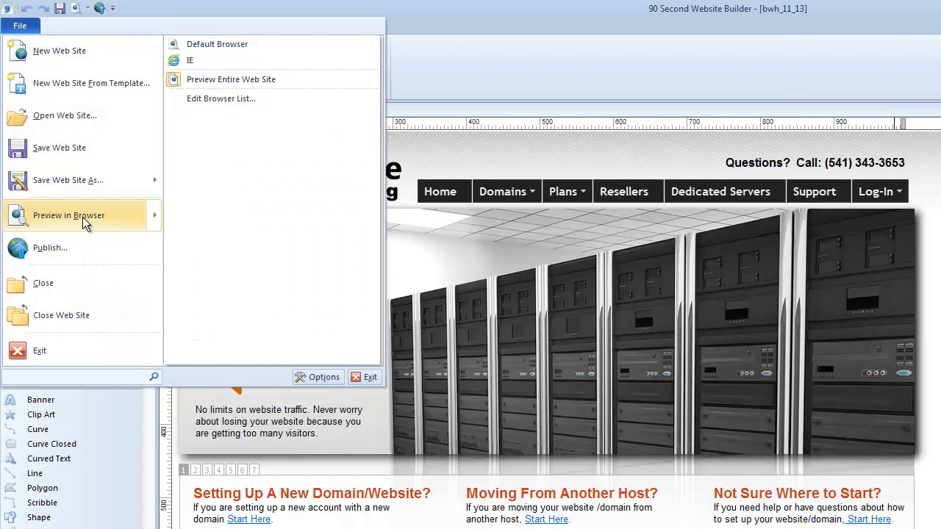
# Turn off the Preview Entire Web Site option for browser previews.
pyautogui.click(203, 79)
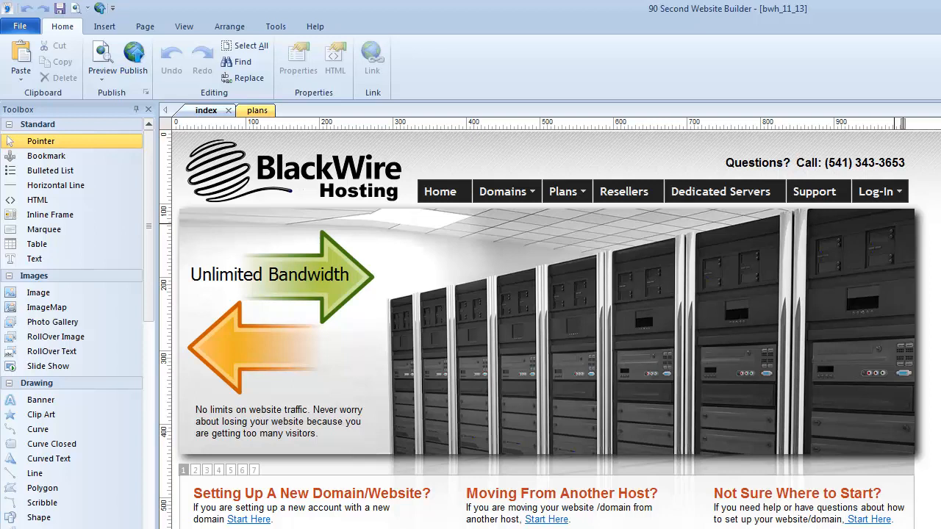
# Inspect the code of the HTML object in the index page's footer, close its properties, and deselect the object.
pyautogui.scroll(-15, 550, 329)
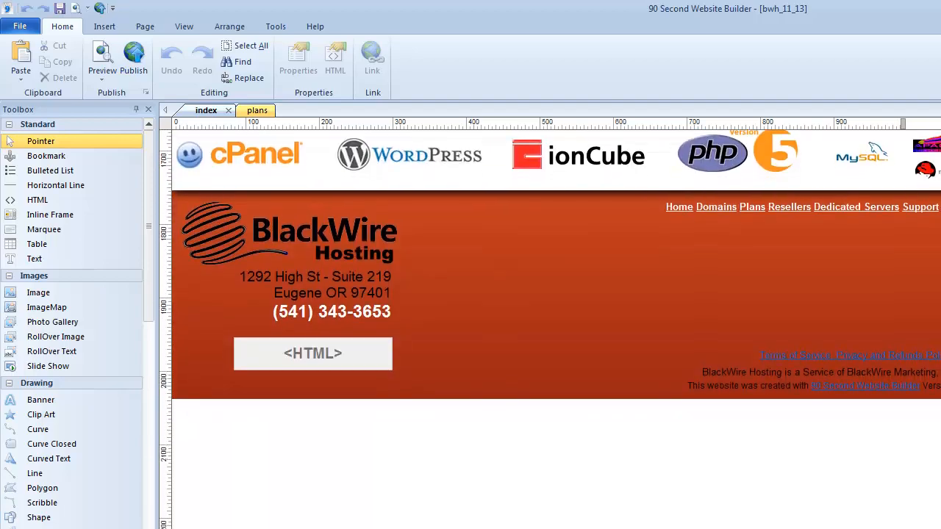
pyautogui.scroll(3, 484, 483)
pyautogui.scroll(-2, 485, 484)
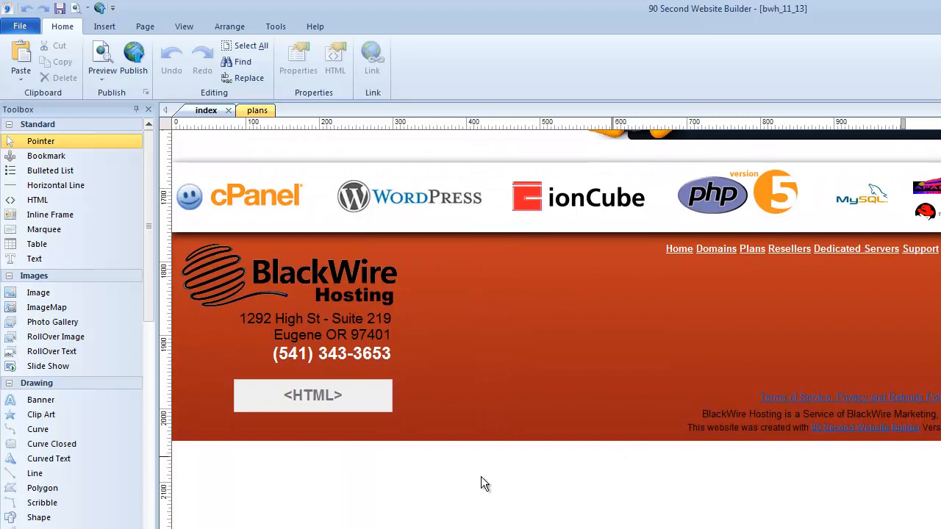
pyautogui.click(332, 400)
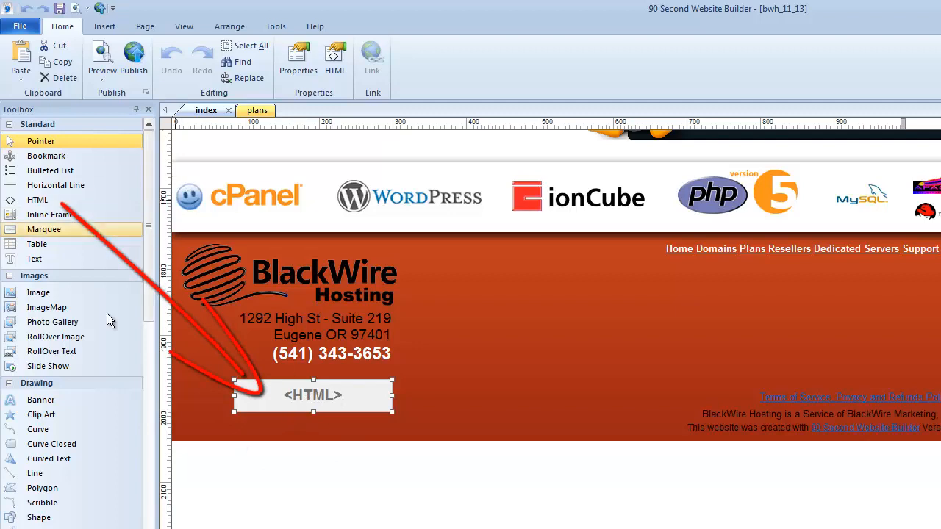
pyautogui.doubleClick(344, 395)
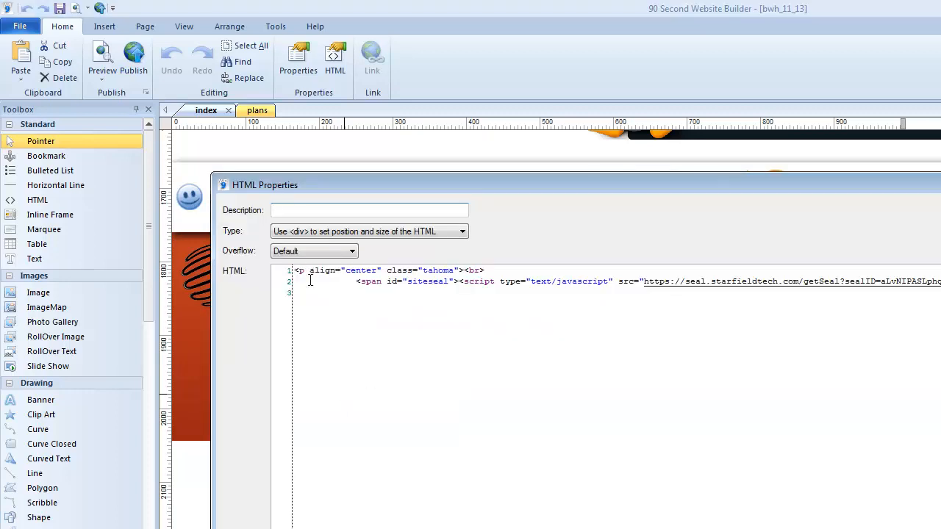
pyautogui.click(661, 528)
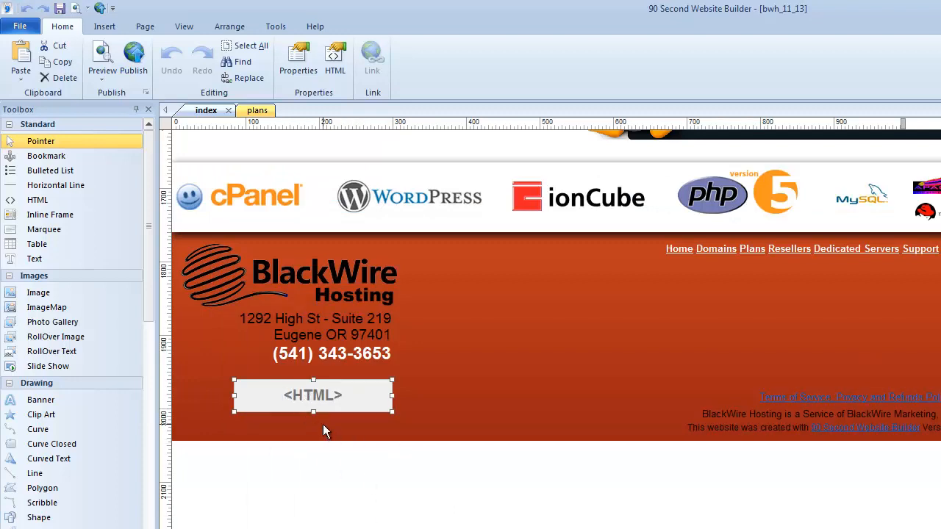
pyautogui.click(328, 485)
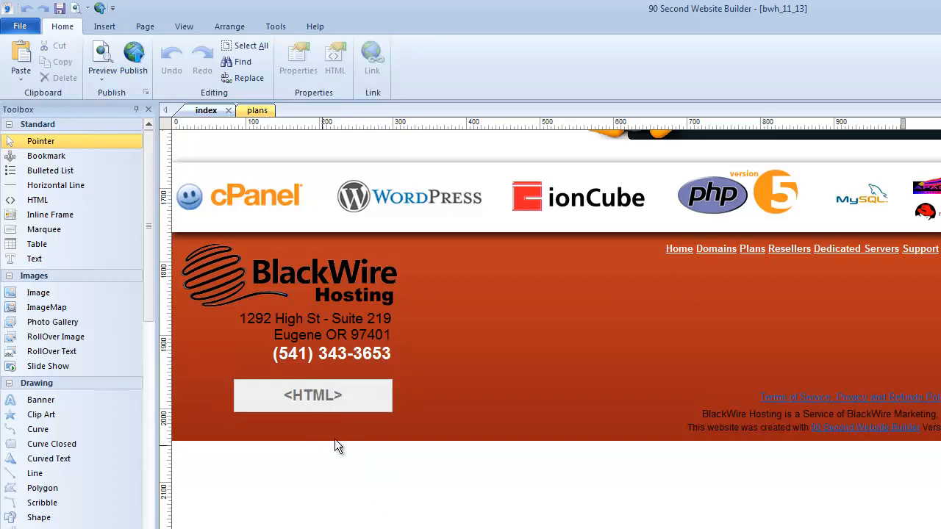
# Preview the index page in the browser and examine it down to the footer.
pyautogui.scroll(16, 556, 330)
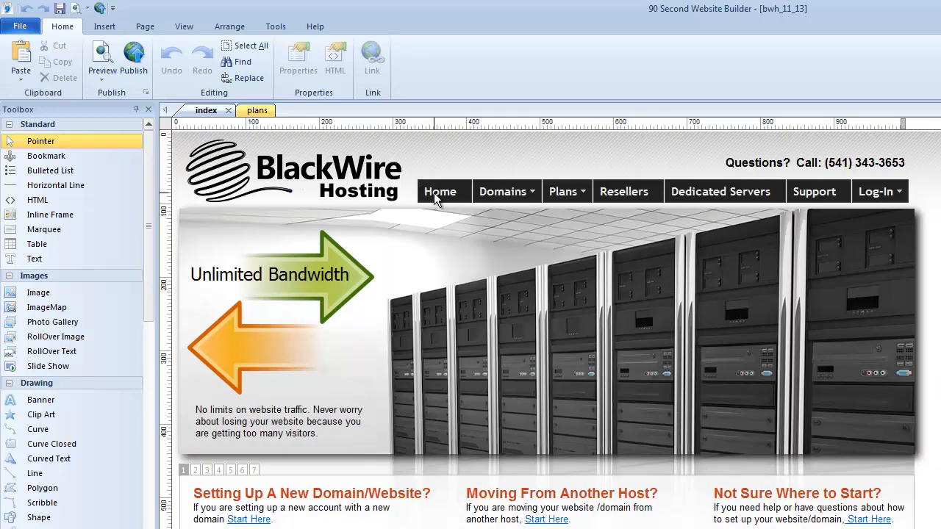
pyautogui.press('F5')
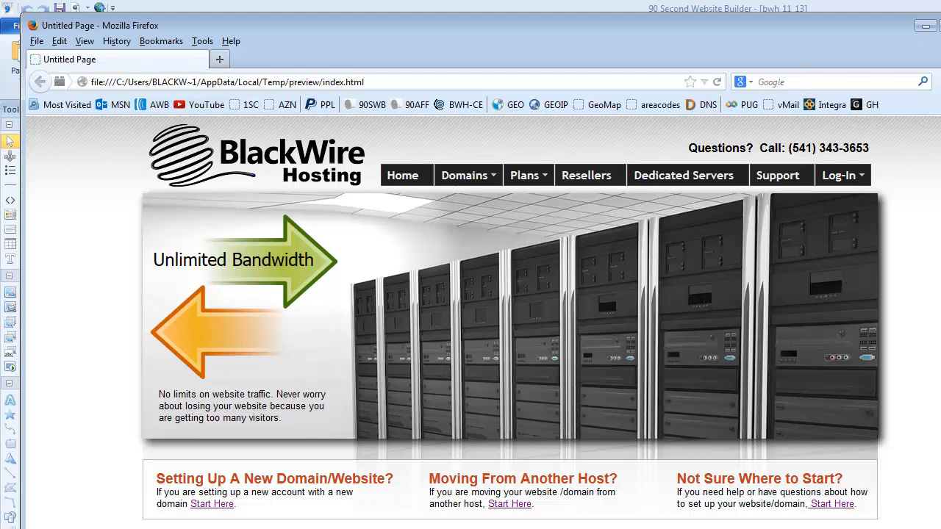
pyautogui.scroll(-10, 471, 324)
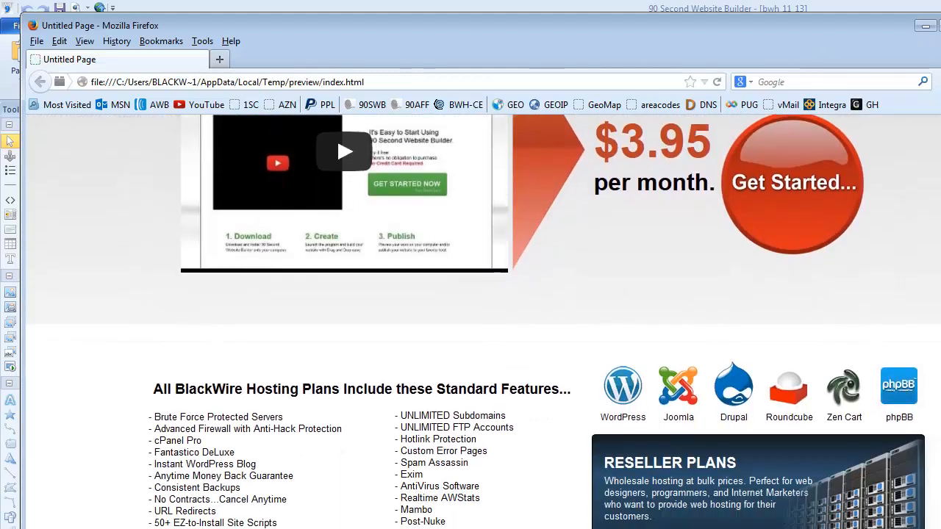
pyautogui.scroll(-3, 484, 322)
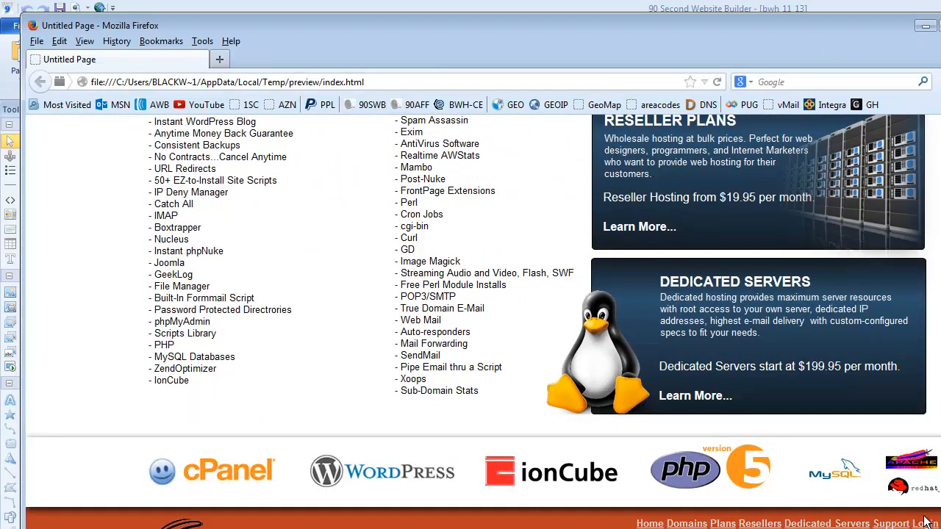
pyautogui.moveTo(938, 526); pyautogui.dragTo(940, 528)
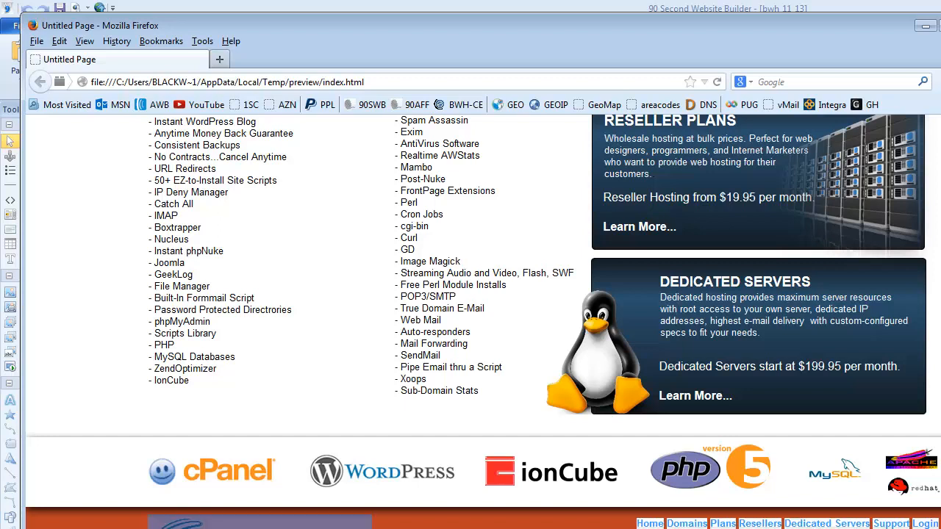
pyautogui.click(938, 525)
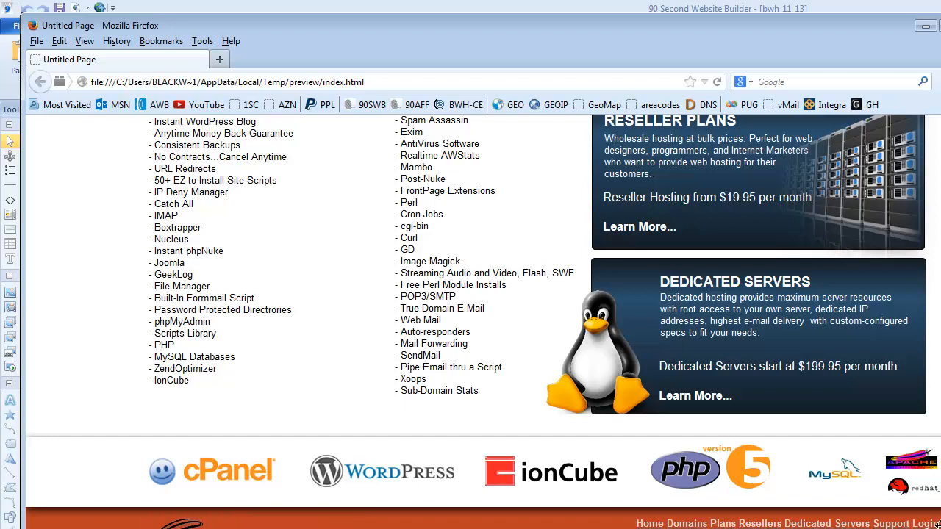